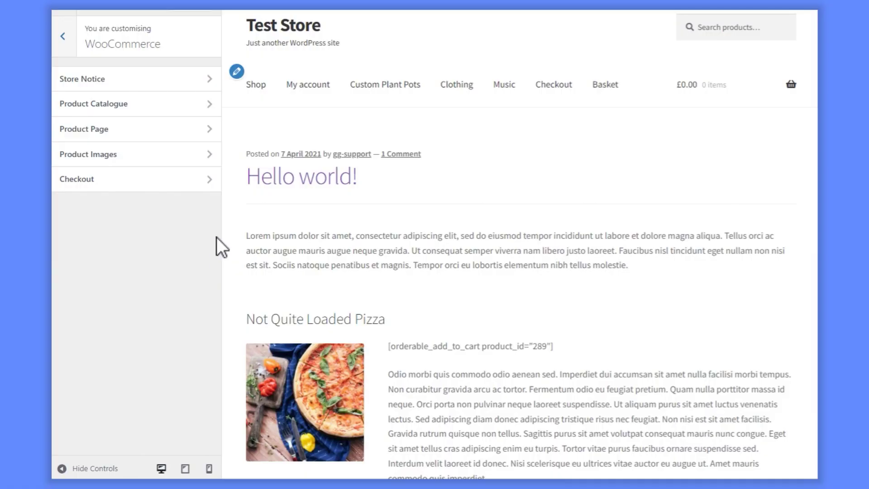
Check product image cropping and WooThumbs image sizes, leaving the single image width at 416.
click(213, 154)
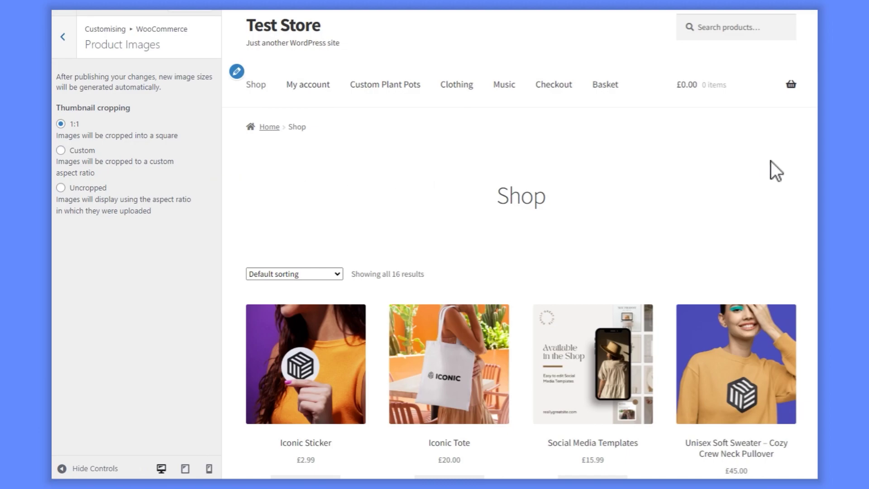
scroll(521, 271, down, 5)
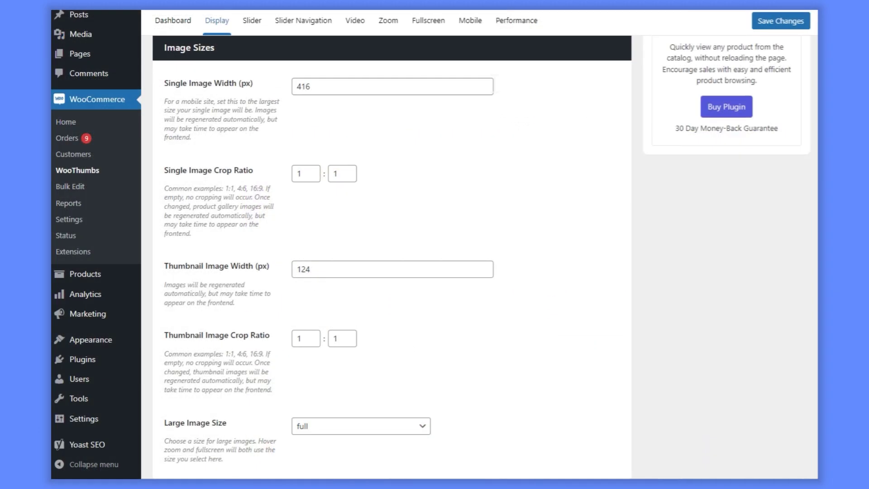
click(484, 82)
click(485, 93)
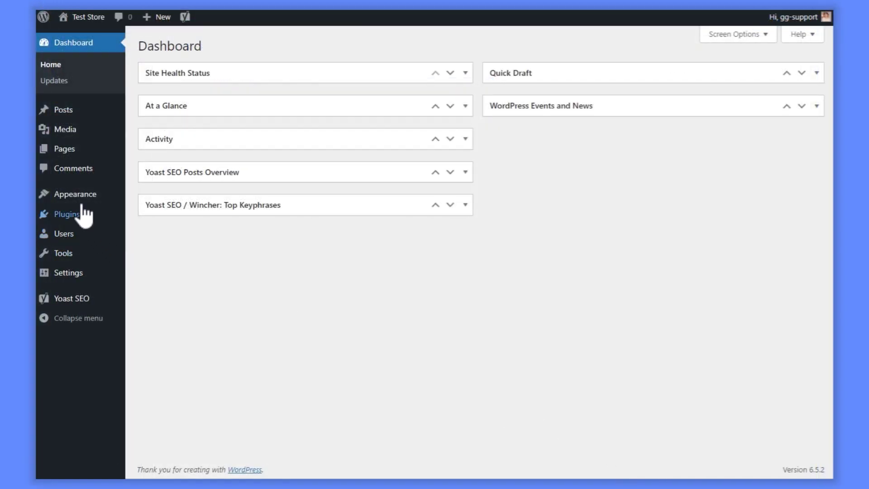
Browse the installed themes and Storefront theme details, then scroll the shop's 13-product listing.
mouse_move(81, 199)
click(162, 197)
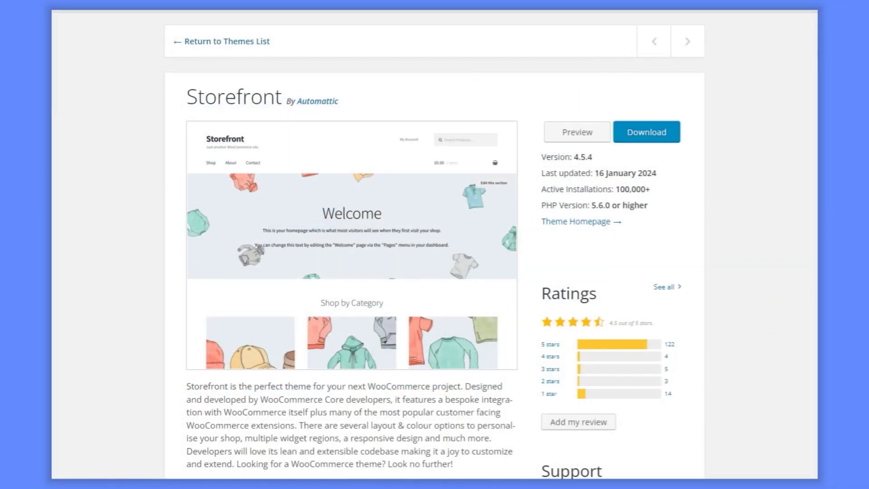
scroll(435, 245, down, 2)
scroll(434, 244, down, 1)
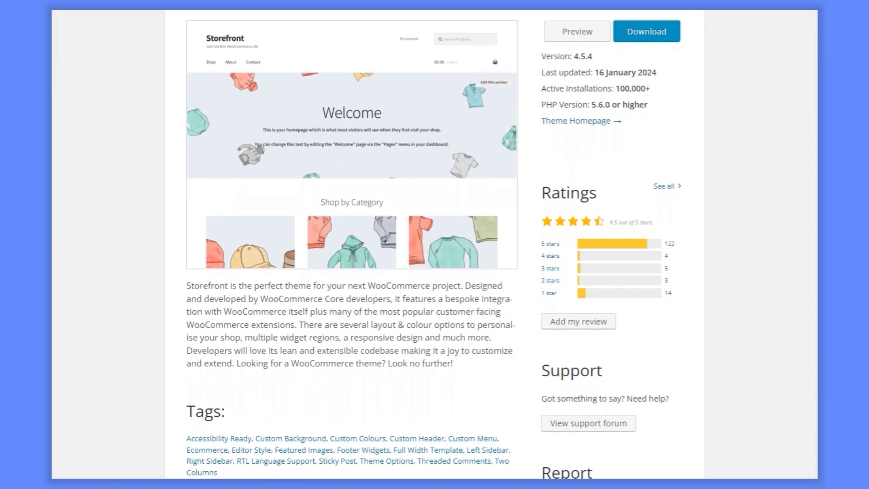
scroll(435, 244, down, 5)
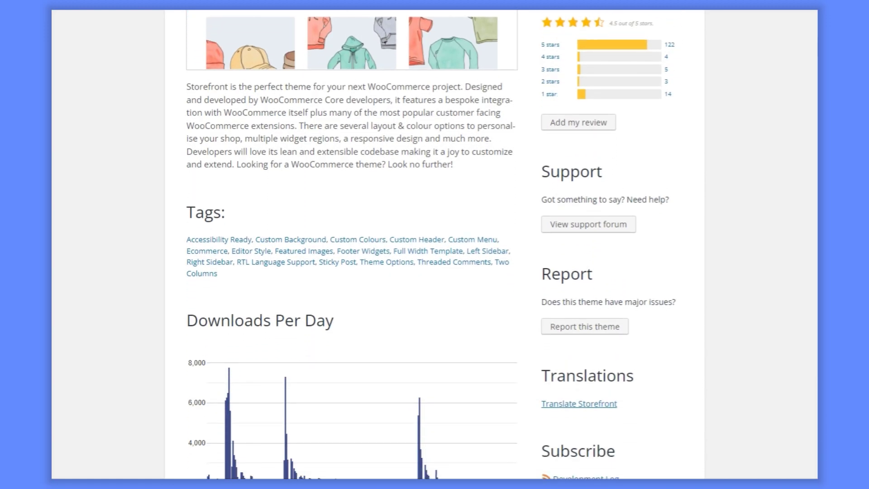
scroll(352, 244, down, 3)
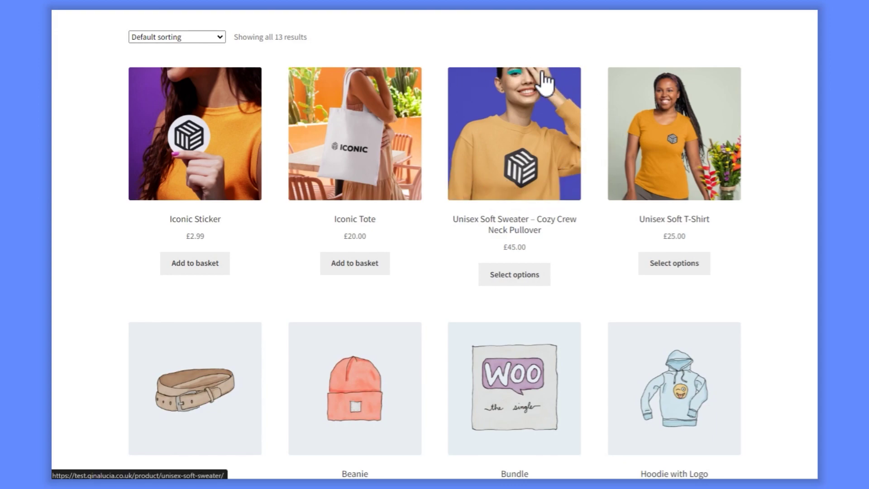
Open the Iconic Tote product page and scroll through its details.
click(354, 219)
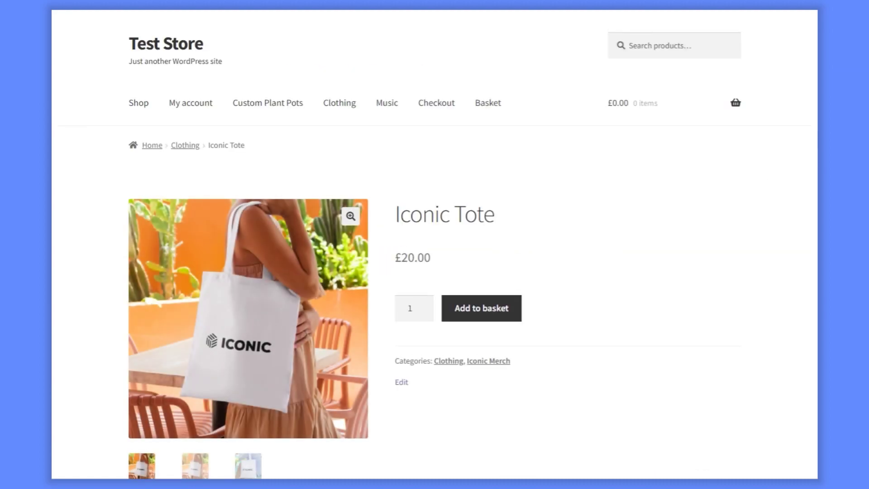
scroll(435, 244, down, 3)
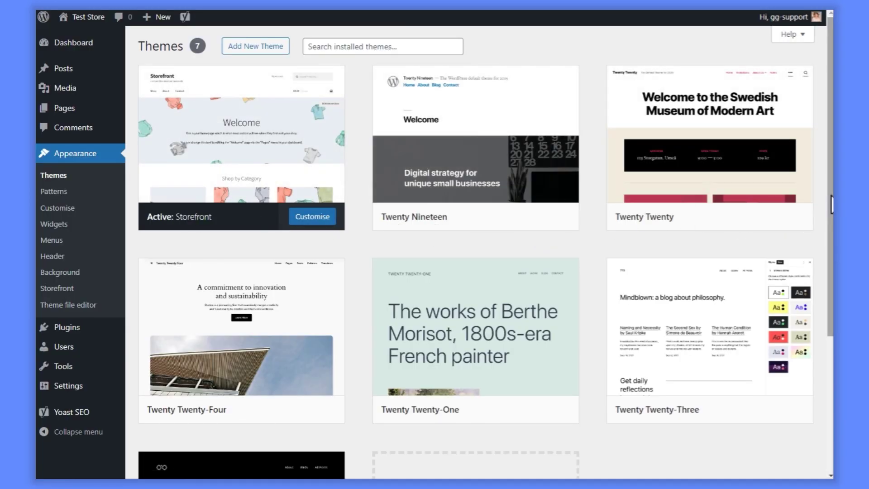
Switch thumbnail cropping to Custom, try Uncropped, then set the custom ratio to 4:5.
drag(829, 194, 832, 337)
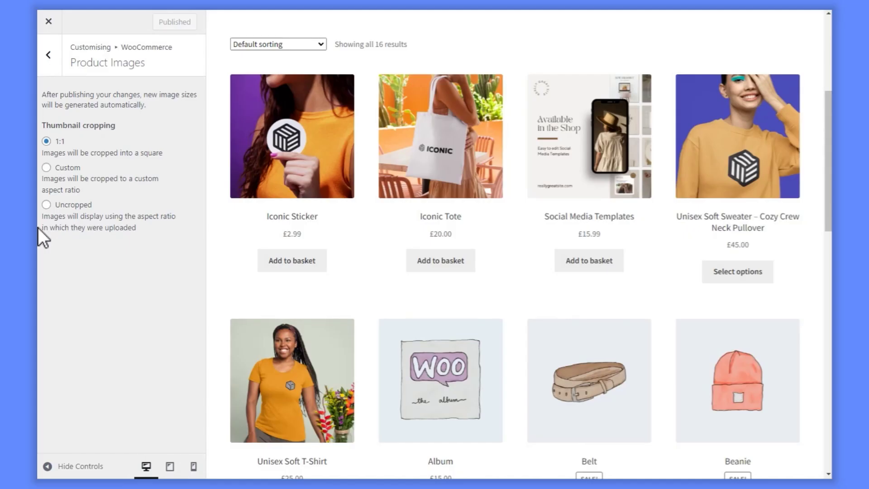
click(46, 168)
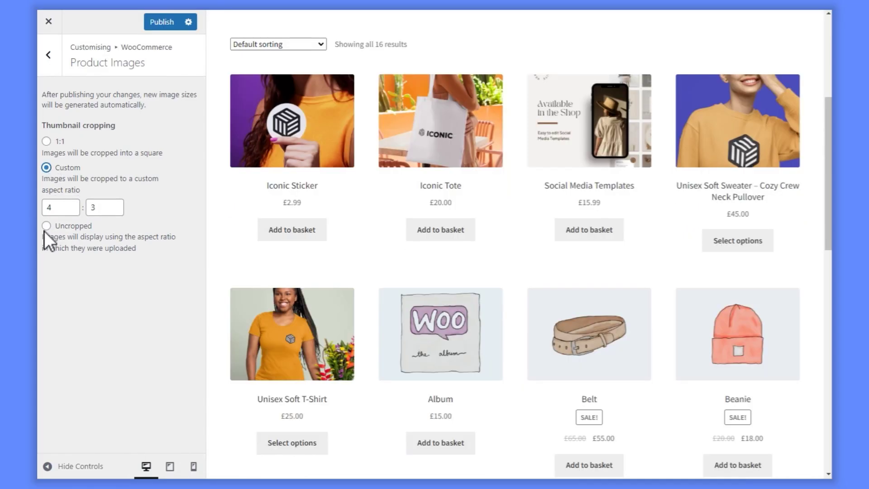
click(46, 226)
click(46, 168)
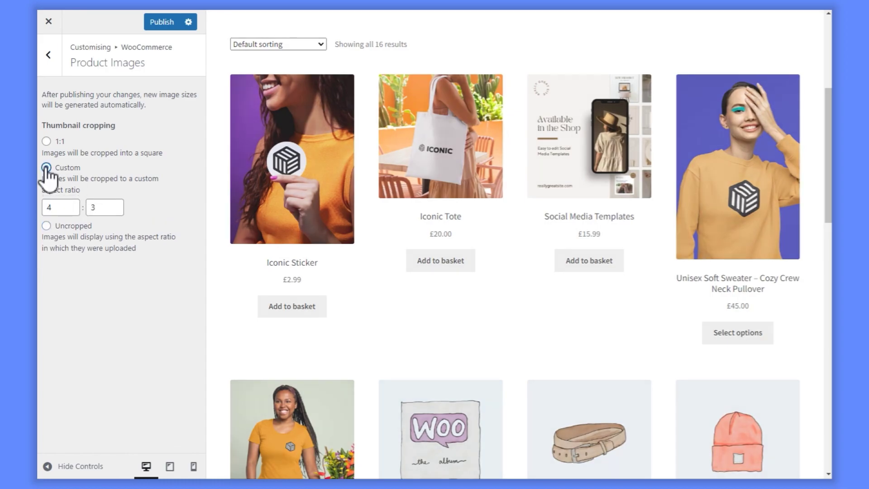
double_click(102, 208)
text(5)
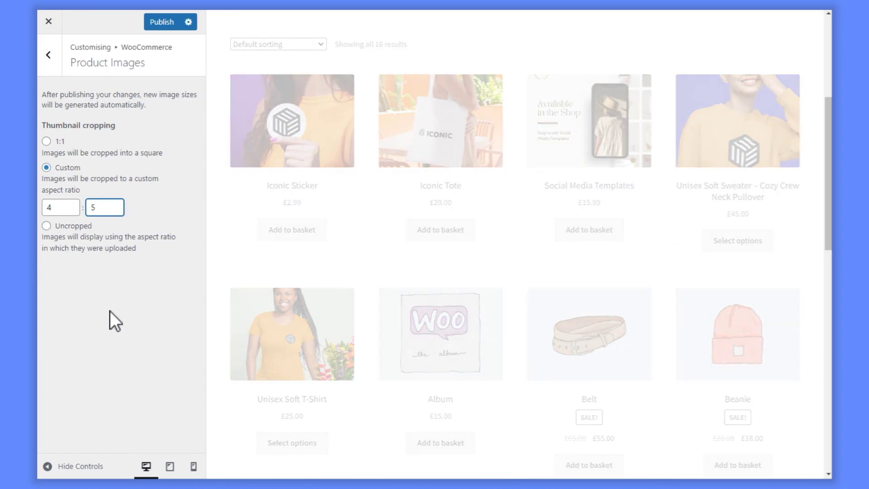
click(110, 310)
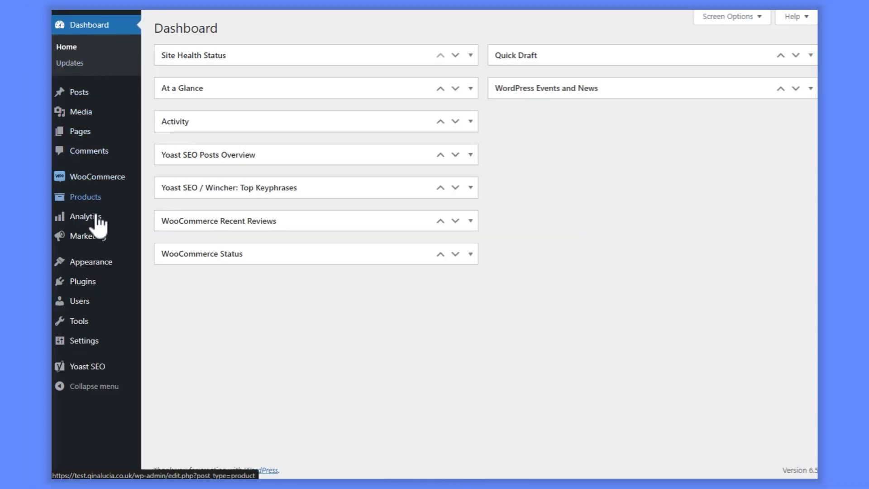
Go to Customizer > WooCommerce > Product Images to show 1:1 cropping beside the Shop preview.
mouse_move(99, 261)
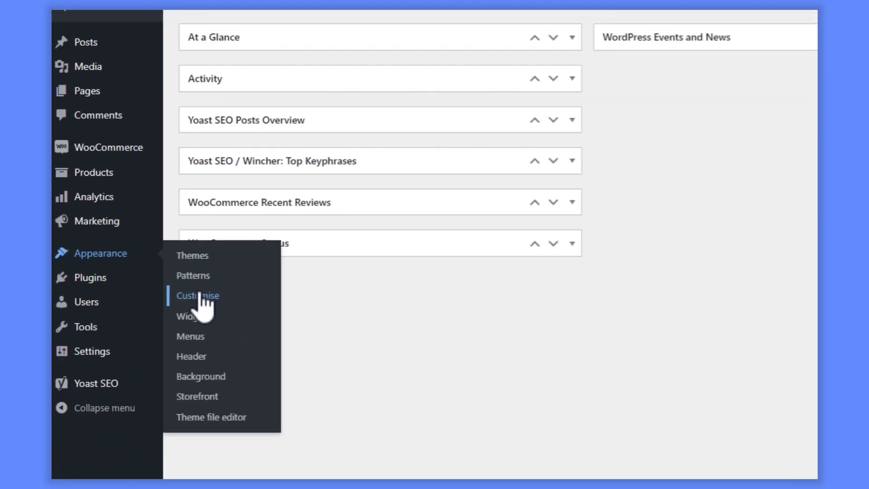
click(199, 297)
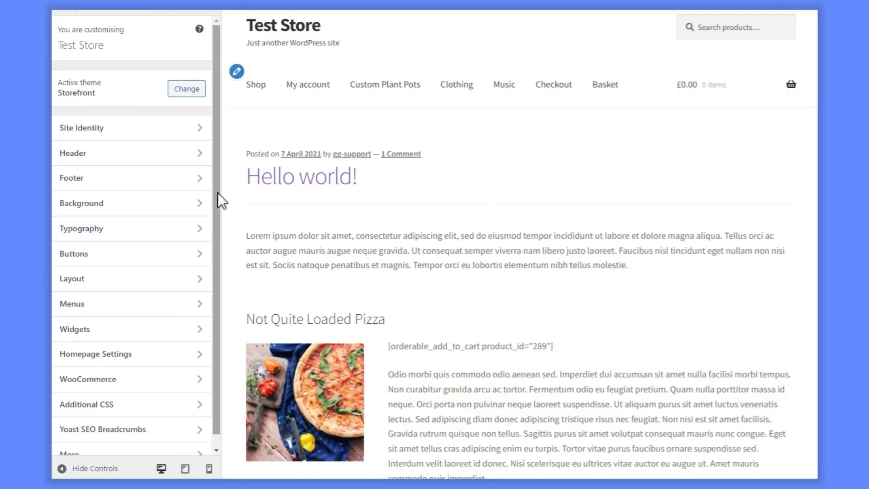
scroll(218, 193, down, 1)
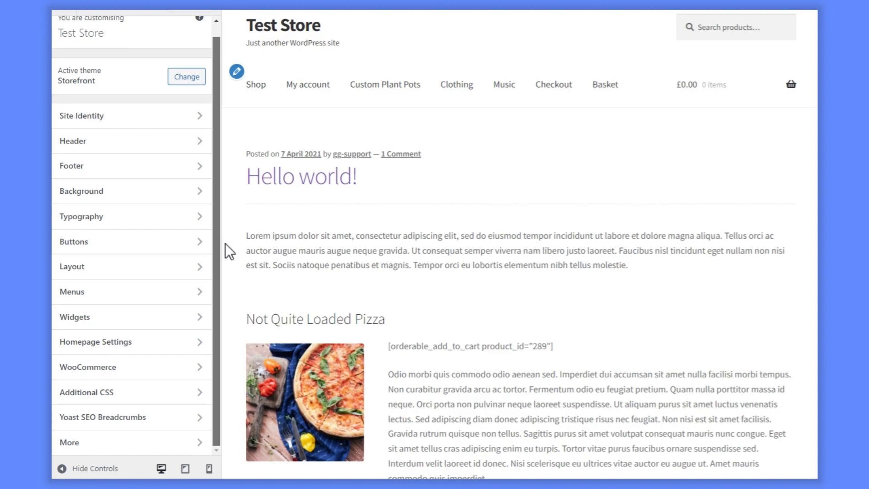
click(201, 369)
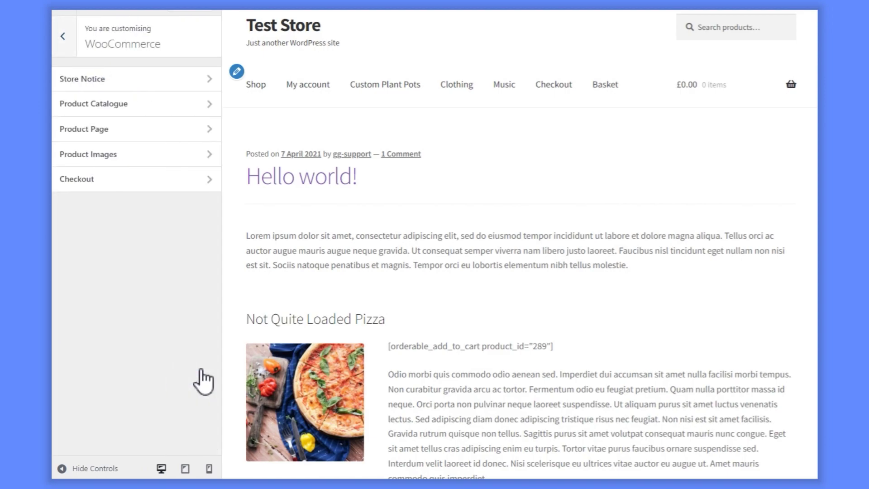
click(213, 154)
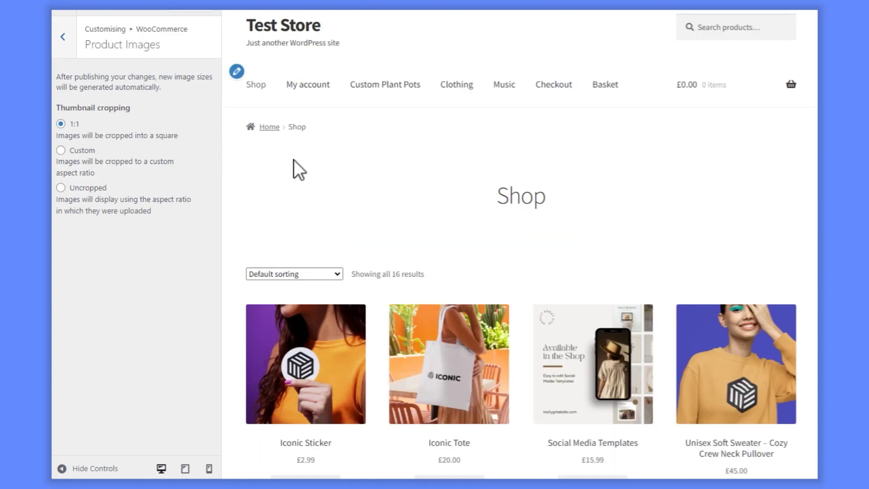
Preview shop thumbnails with a custom 4:3 crop, then uncropped, scrolling through the product grid.
scroll(815, 150, down, 4)
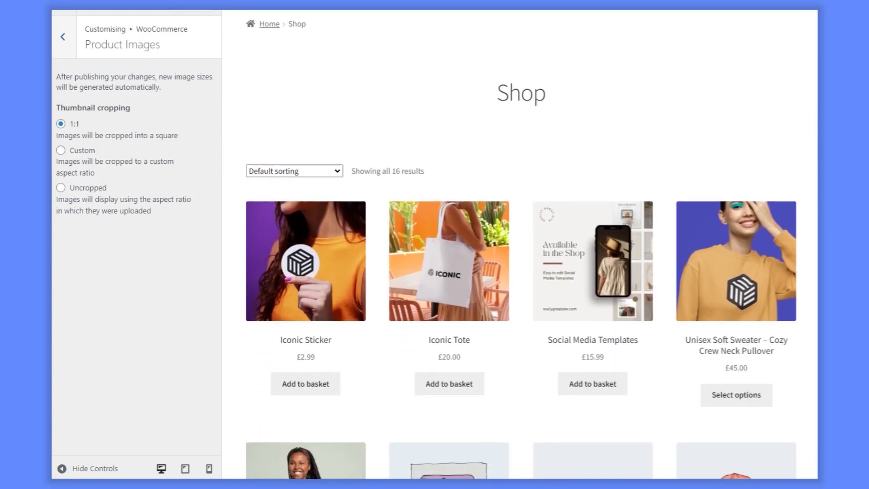
click(72, 154)
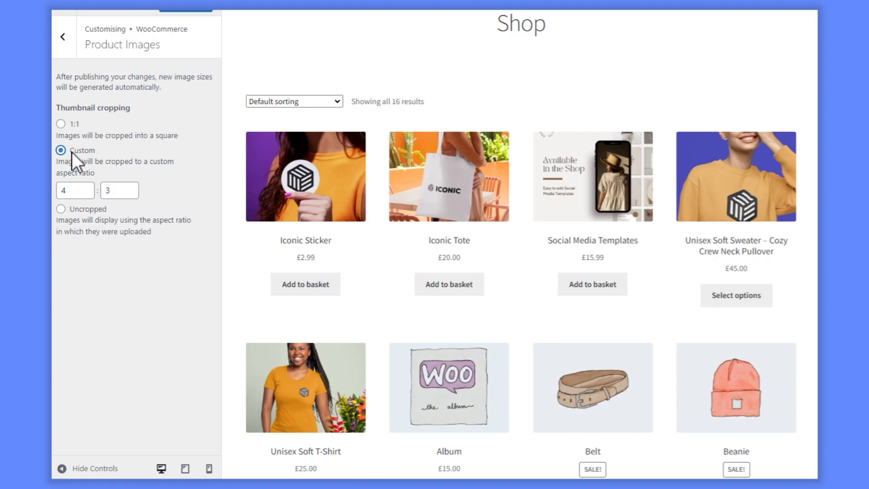
click(78, 212)
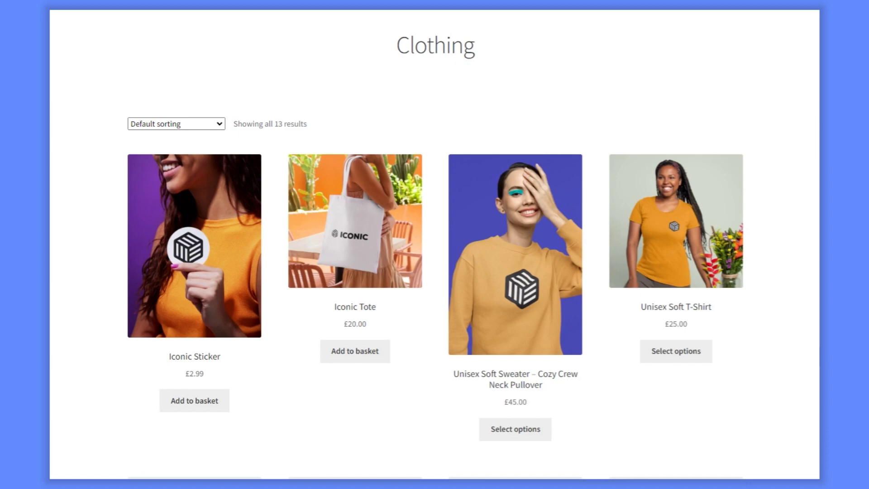
scroll(434, 244, down, 3)
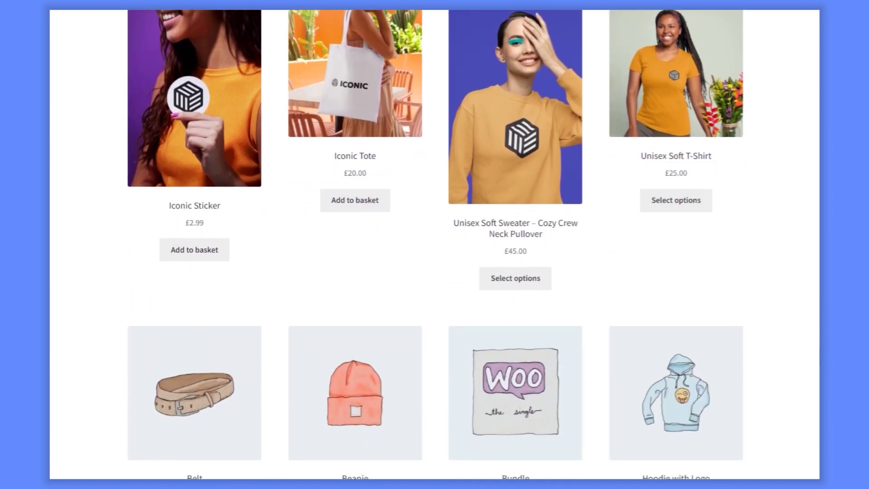
scroll(435, 244, down, 4)
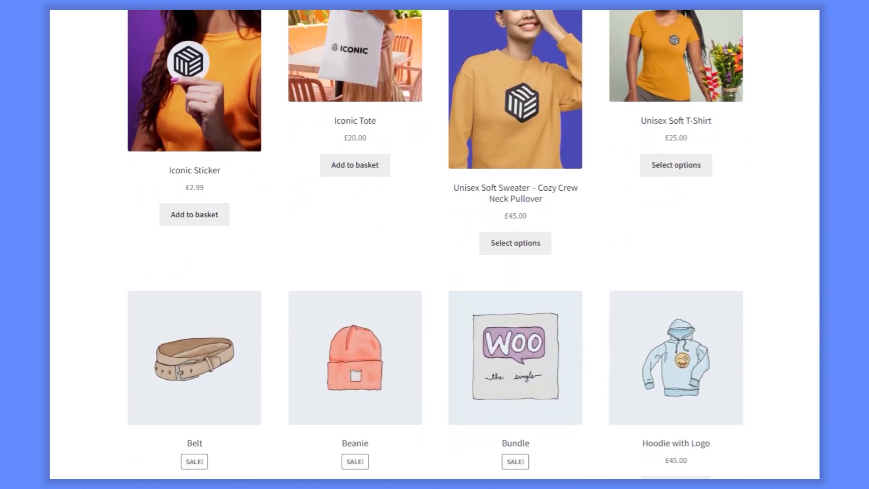
scroll(435, 244, down, 1)
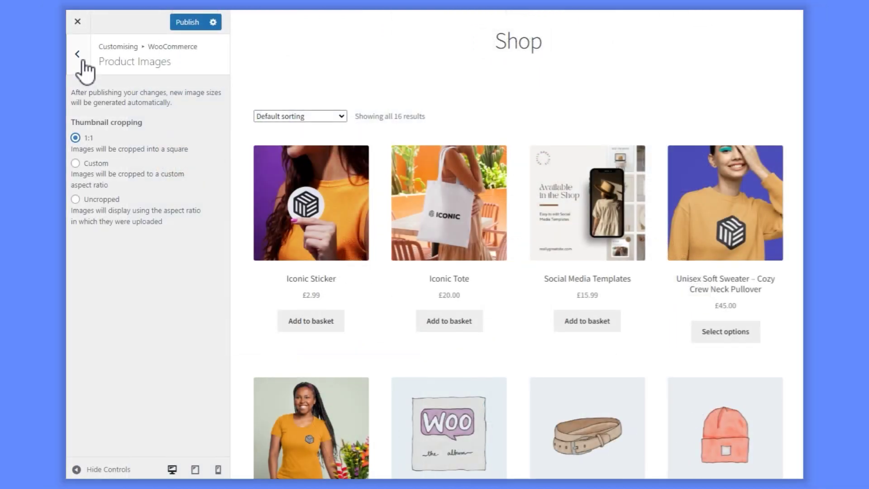
In Product Catalogue, step products per row through 3, 2, 3, 4 and 5.
click(77, 54)
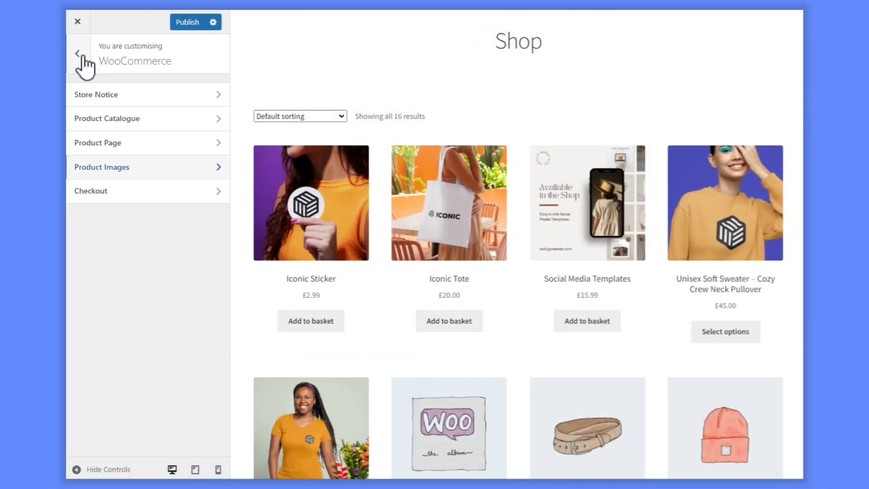
click(107, 118)
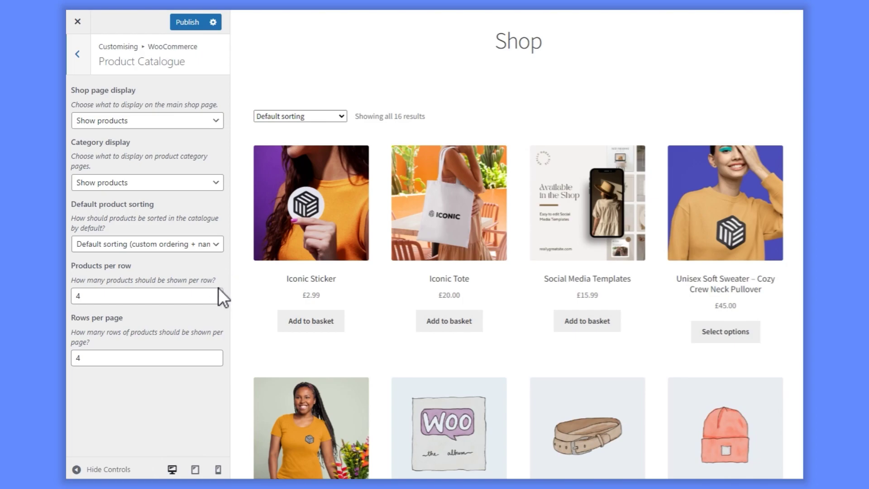
click(215, 299)
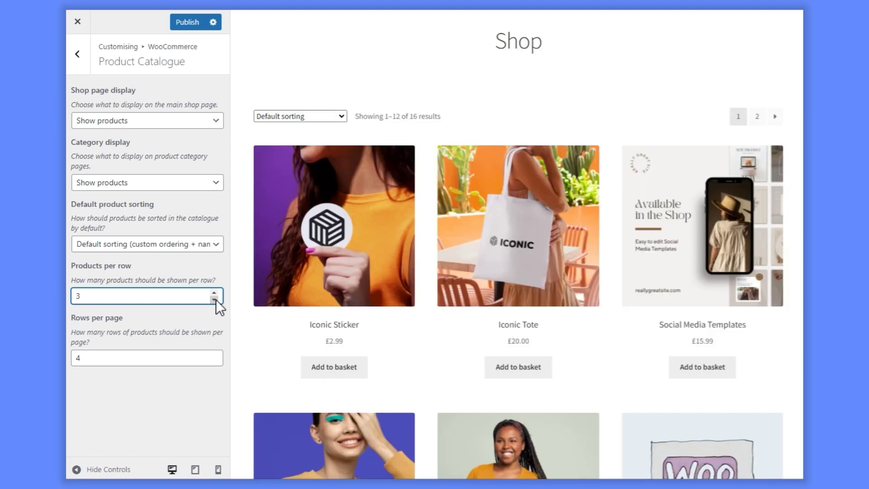
click(215, 300)
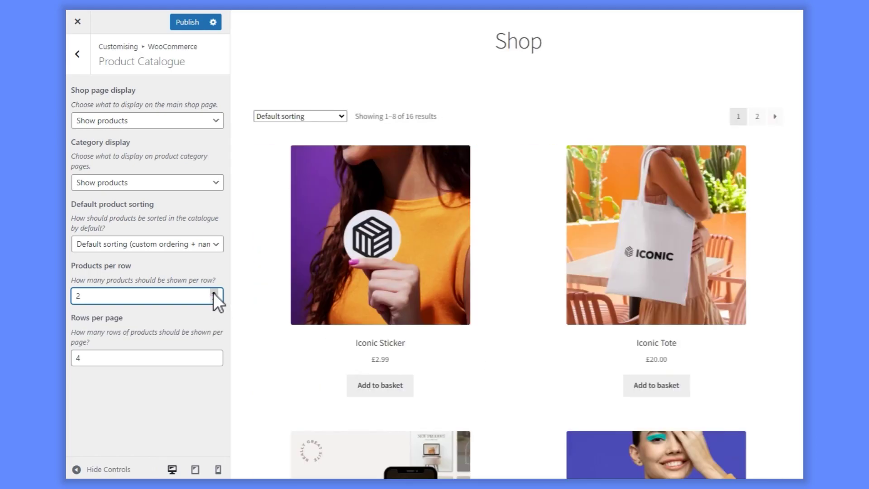
click(213, 292)
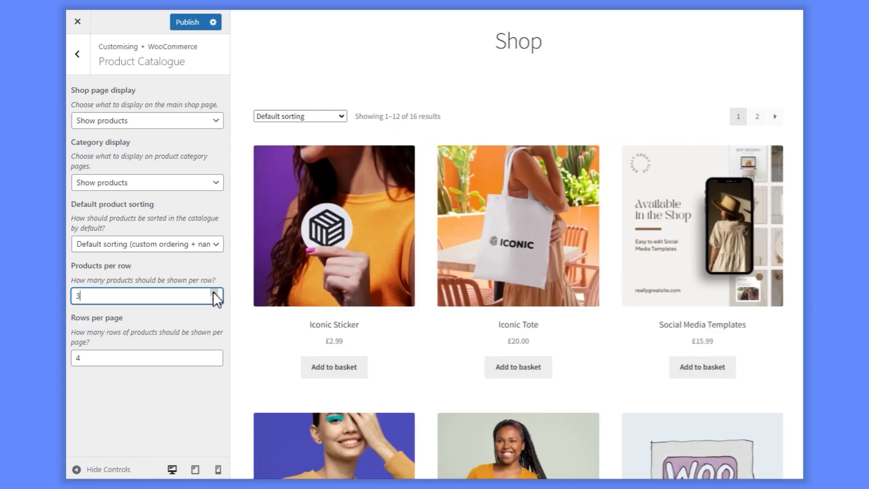
click(213, 292)
click(213, 292)
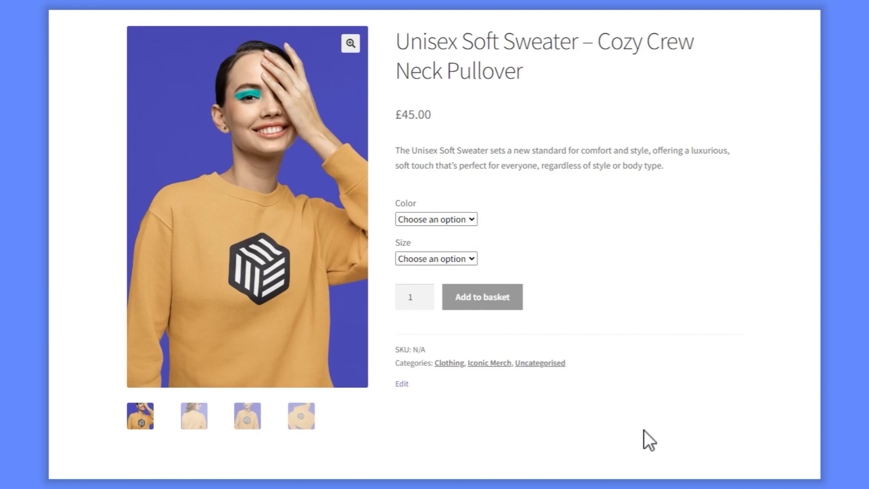
click(194, 420)
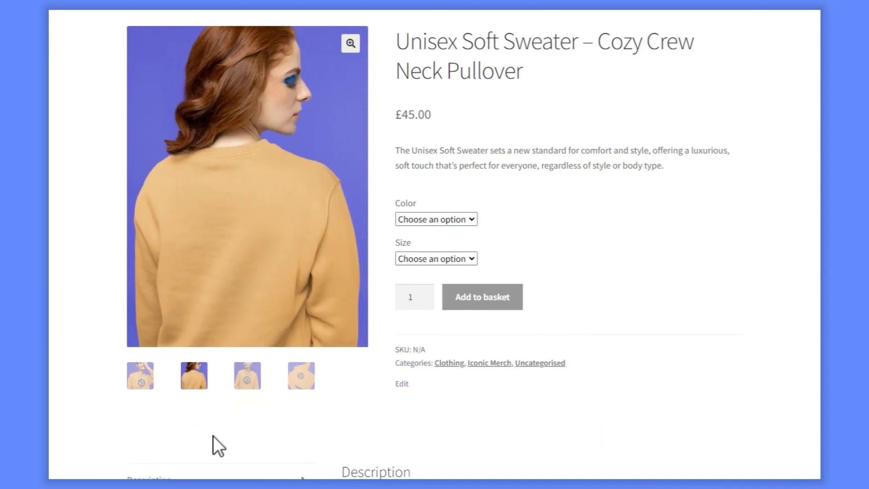
click(247, 382)
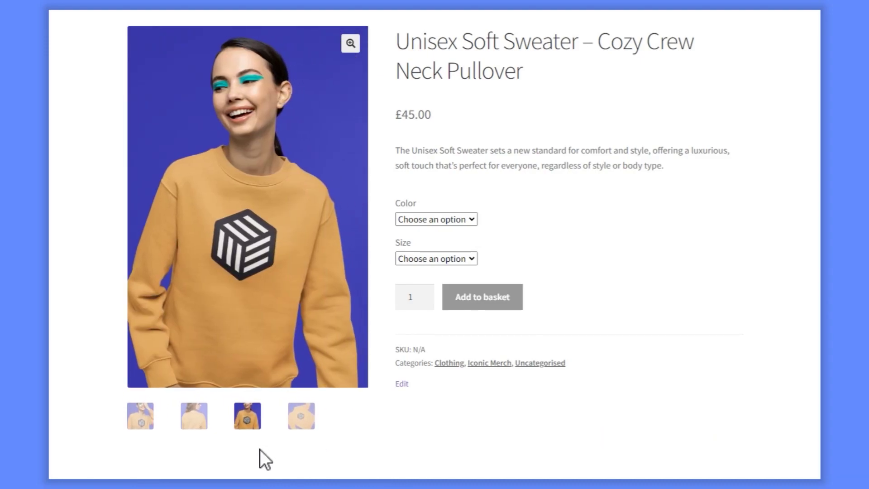
click(301, 418)
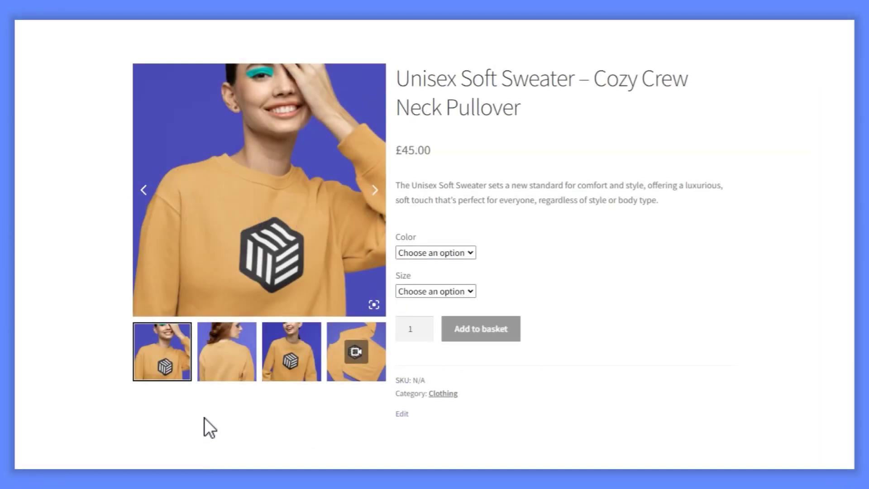
click(223, 375)
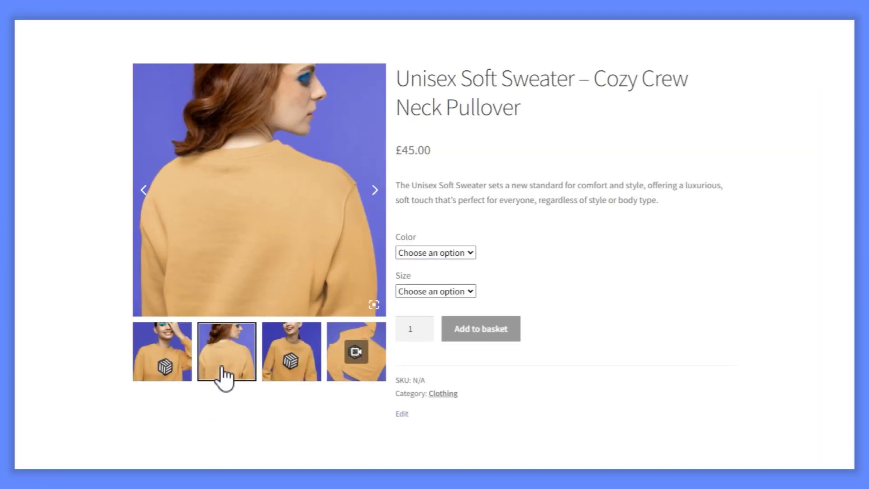
click(286, 374)
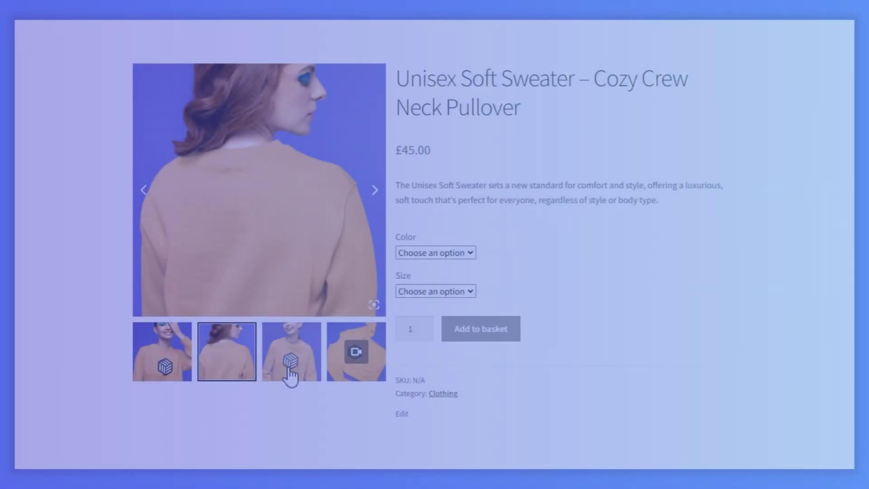
Play the sweater's product video in the gallery, then again in the full-screen lightbox.
click(290, 375)
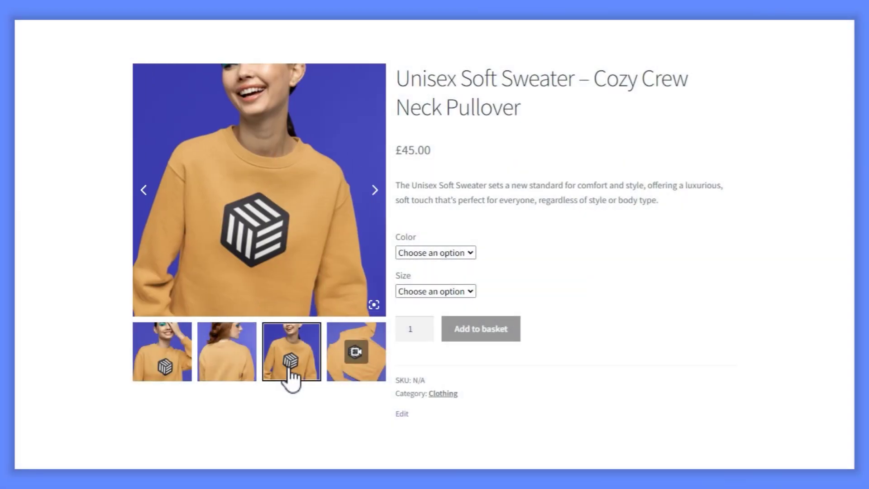
click(356, 379)
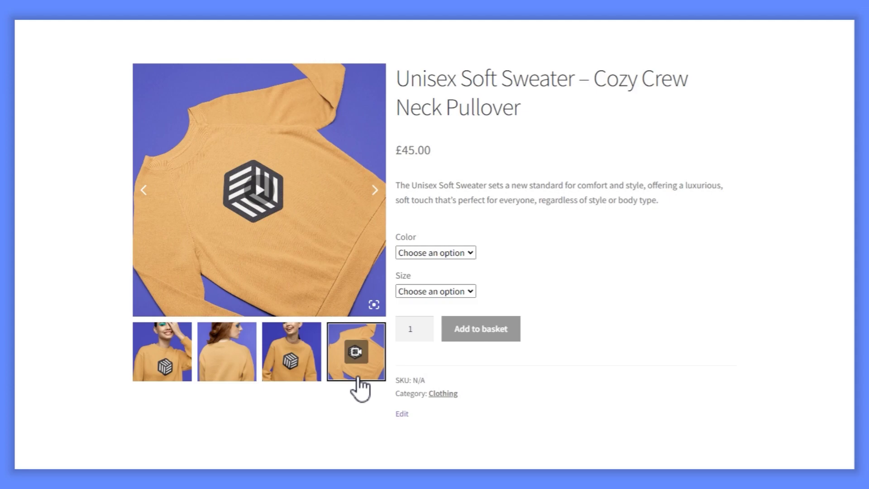
click(257, 191)
click(374, 304)
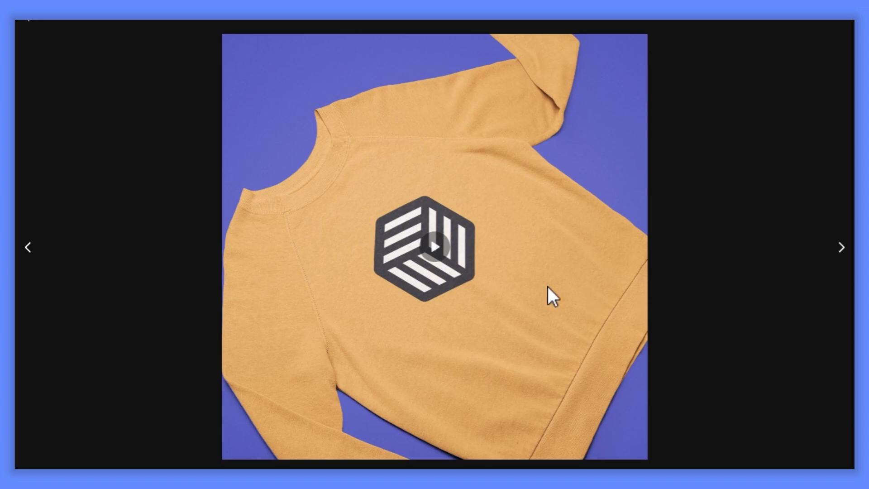
click(433, 246)
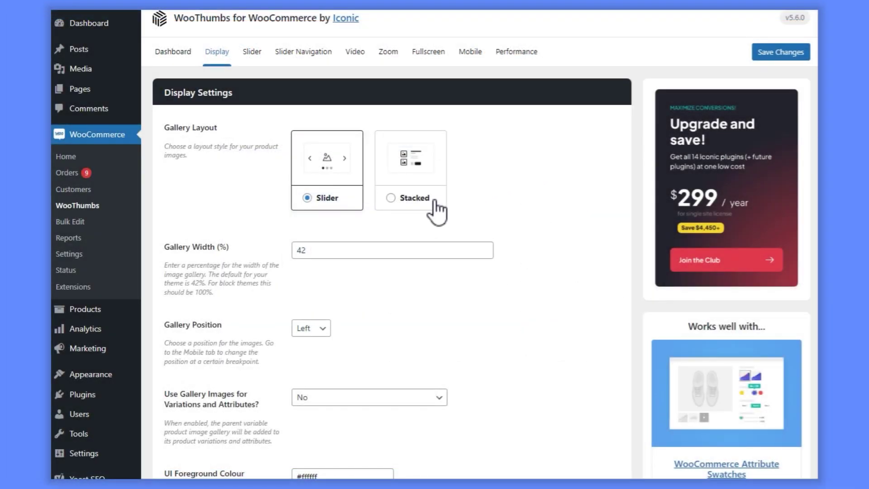
Try the Stacked gallery layout, revert to Slider, and review the Slider carousel settings.
click(414, 197)
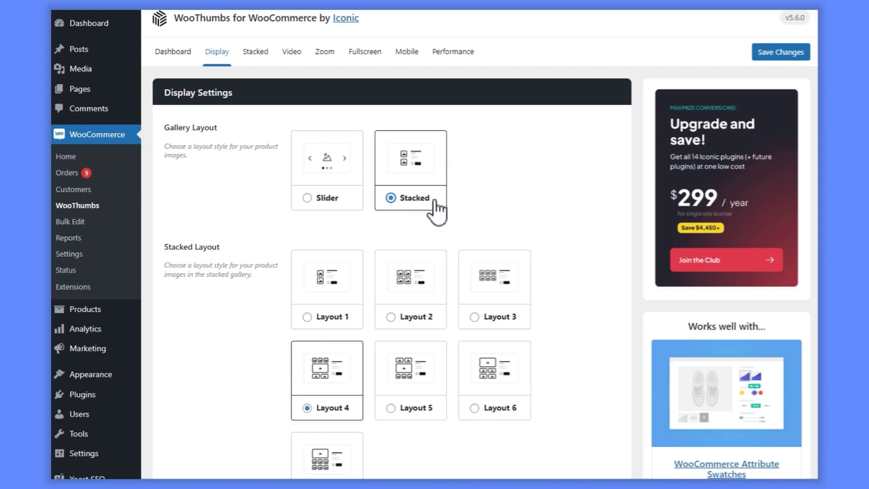
click(322, 199)
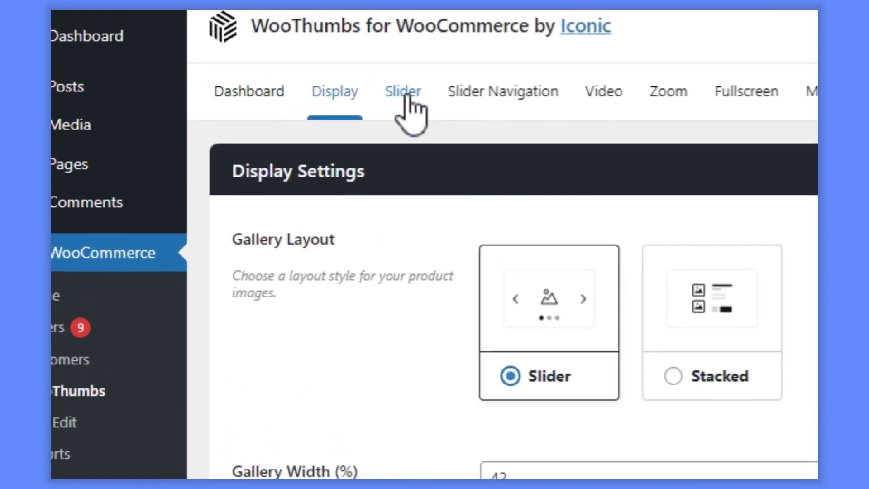
click(253, 52)
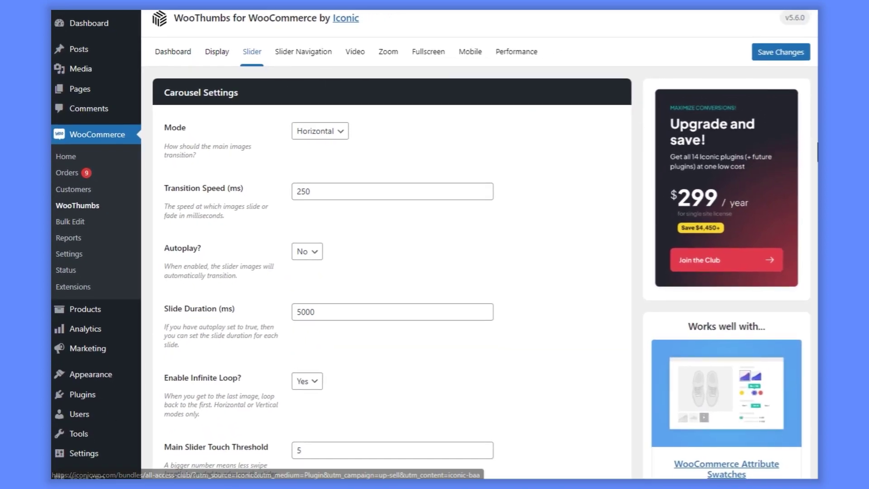
scroll(817, 154, down, 1)
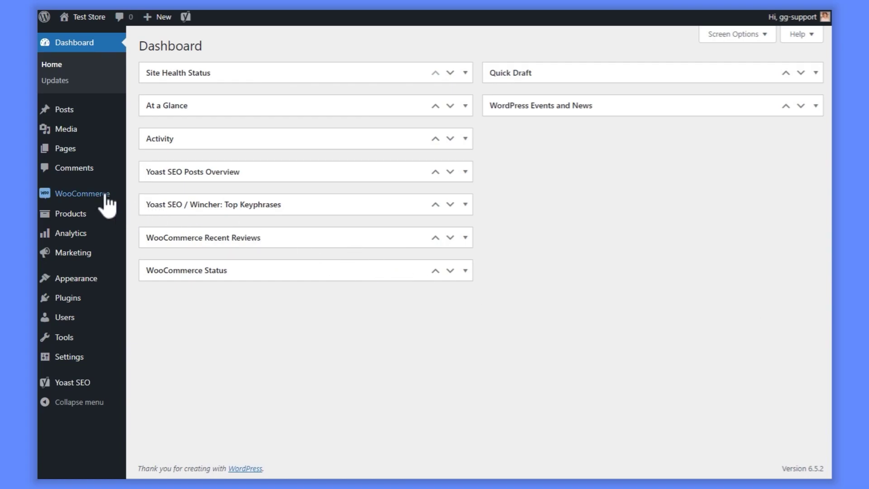
Open the WooThumbs settings and confirm the single image width stays at 416.
mouse_move(103, 196)
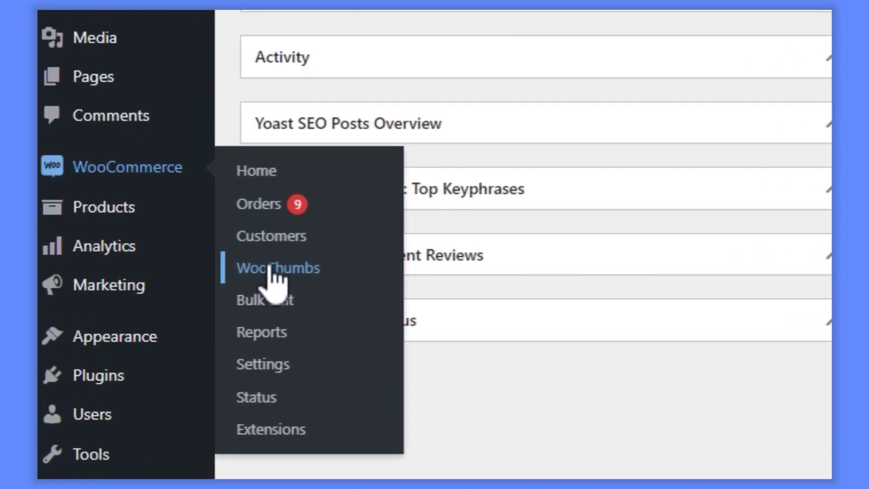
click(267, 268)
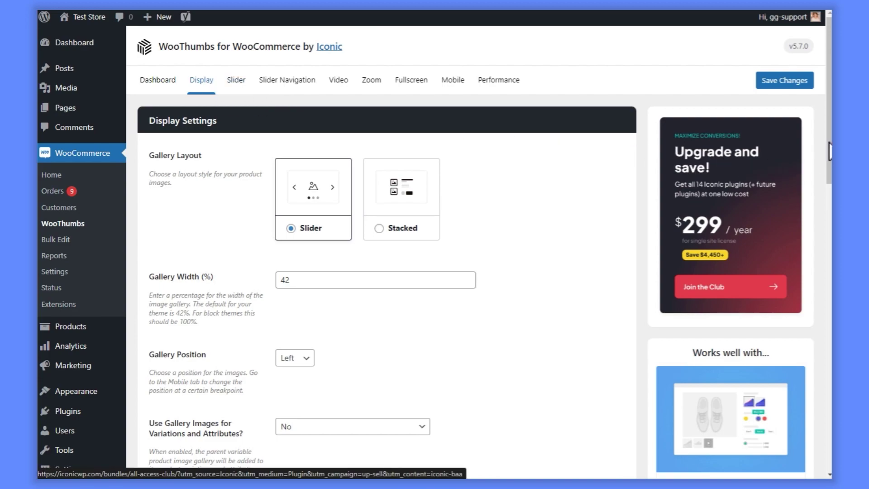
drag(827, 173, 828, 425)
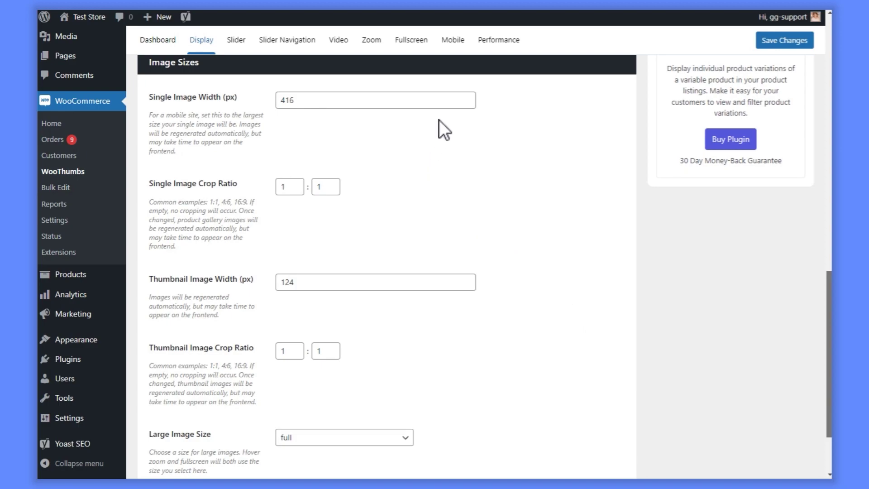
click(467, 96)
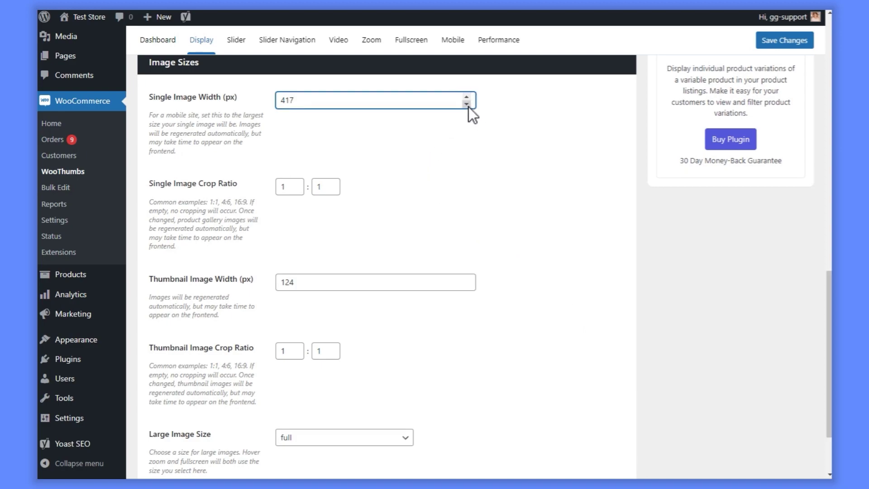
click(468, 106)
Keep thumbnail width at 124 px with a 1:1 crop ratio and full-size large images.
click(295, 184)
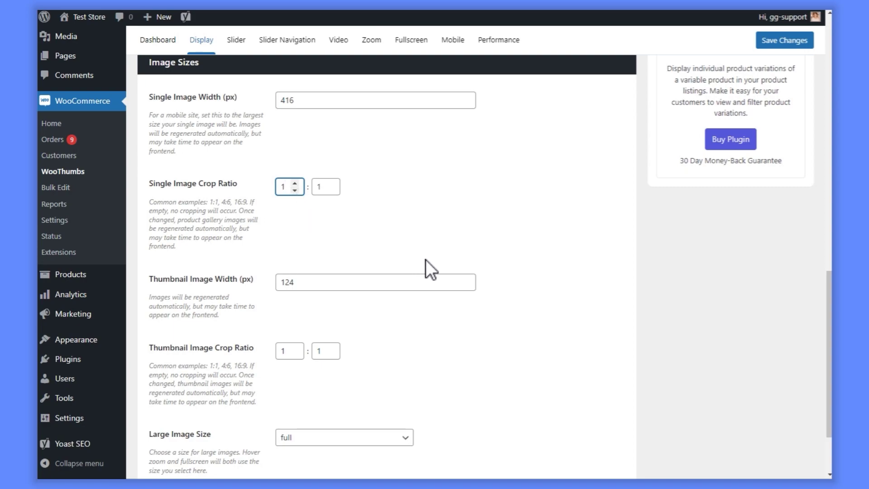
click(466, 286)
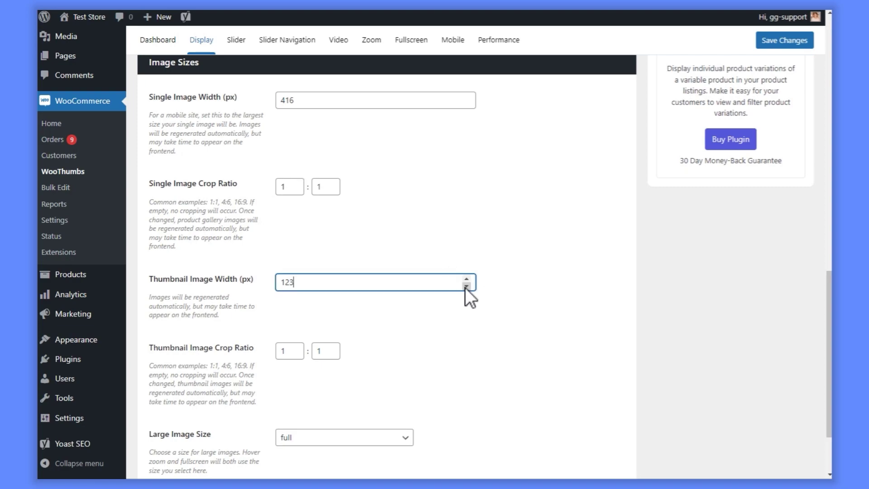
click(465, 280)
drag(829, 336, 831, 369)
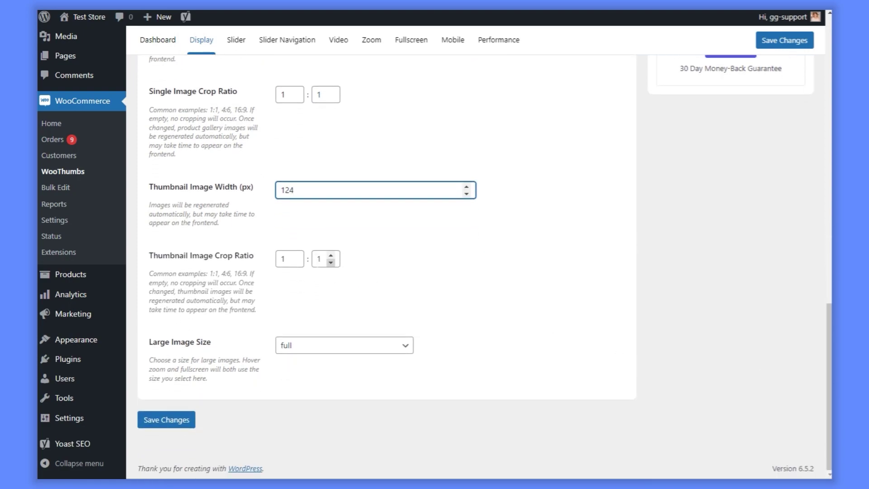
click(297, 255)
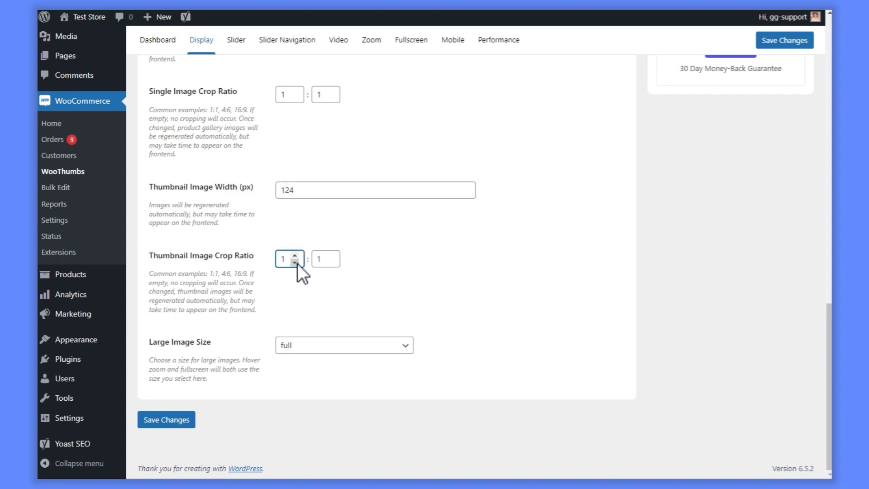
click(413, 350)
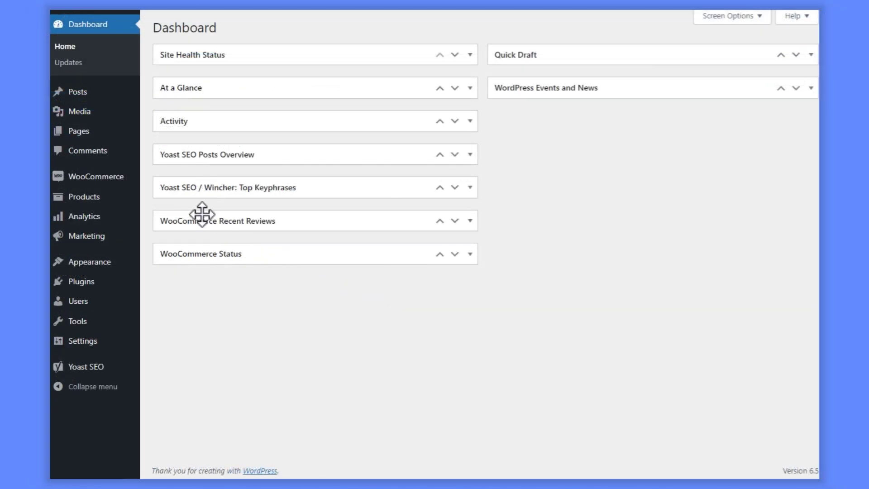
Regenerate all shop thumbnails from the WooCommerce Status tools.
mouse_move(126, 190)
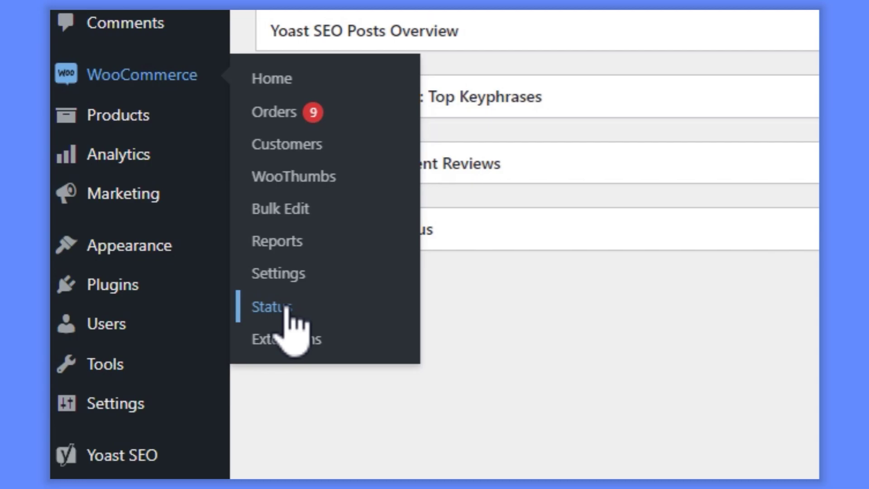
click(286, 309)
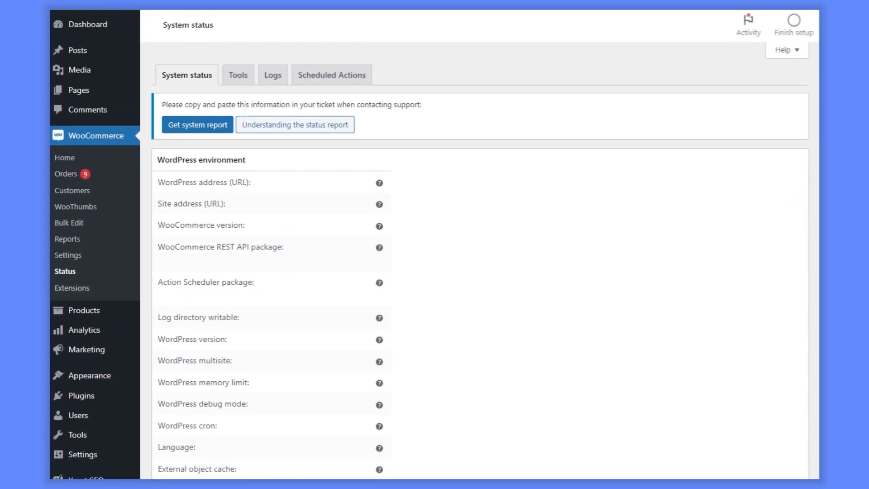
click(236, 77)
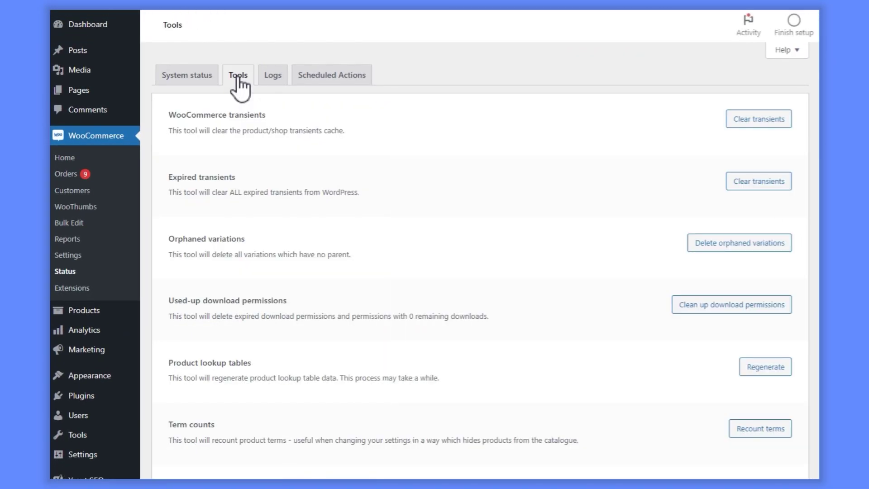
scroll(620, 156, down, 8)
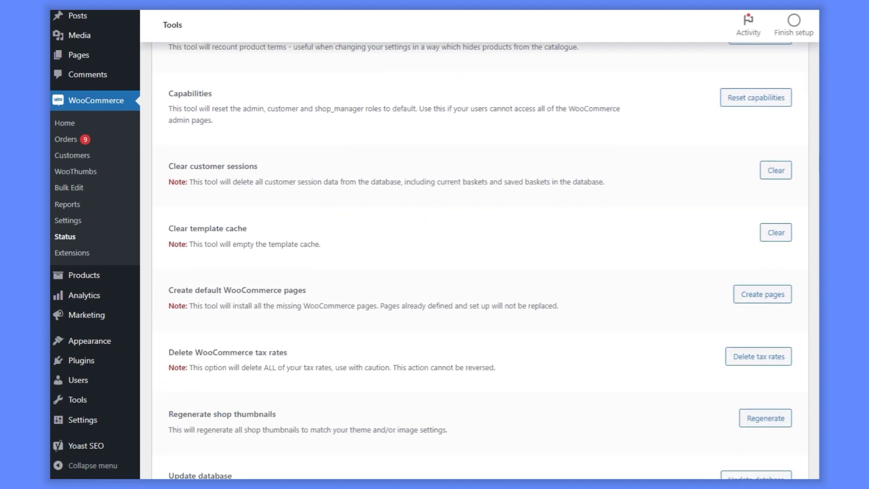
scroll(479, 253, down, 6)
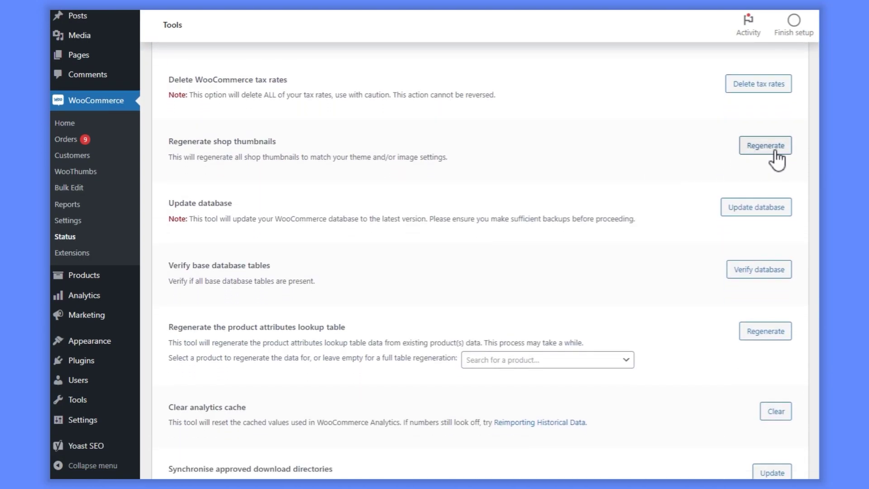
click(765, 146)
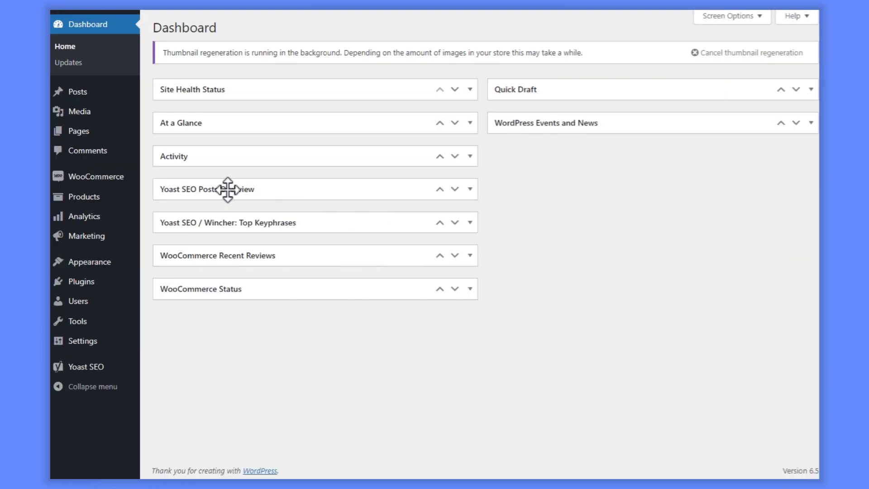
Bring up the WooThumbs Dashboard settings and scroll through them.
mouse_move(119, 180)
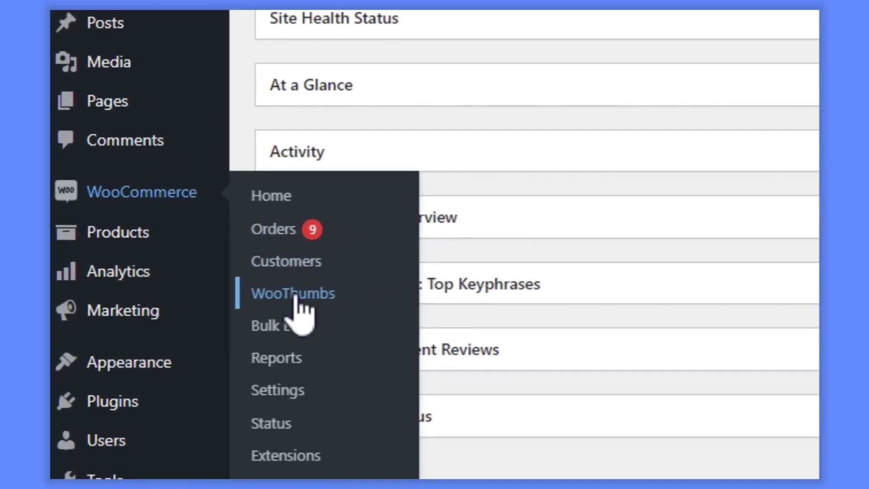
click(296, 299)
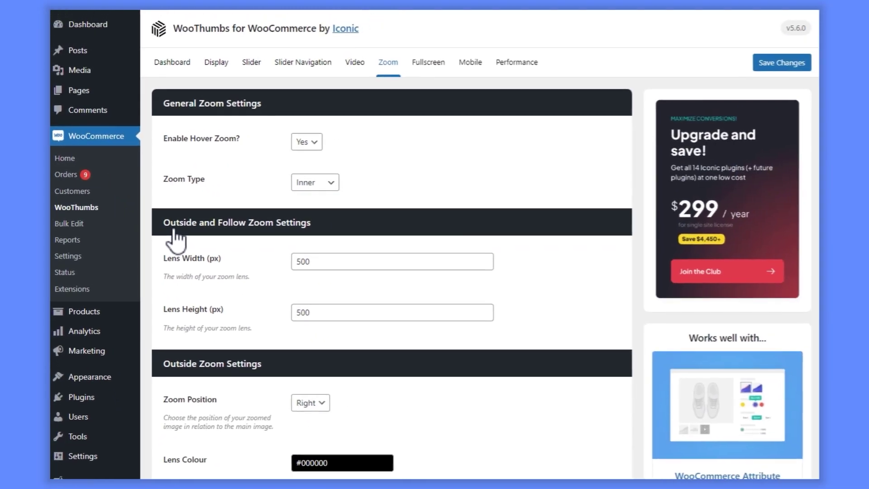
click(172, 62)
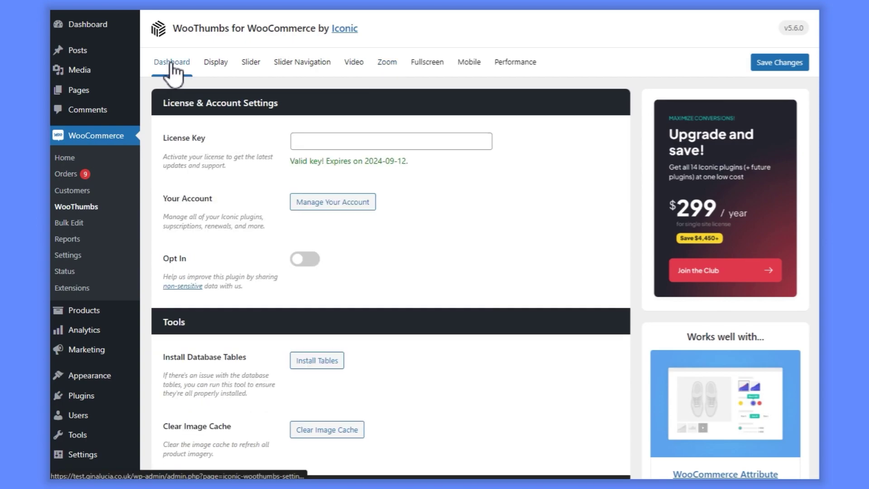
scroll(389, 244, down, 4)
scroll(344, 181, down, 2)
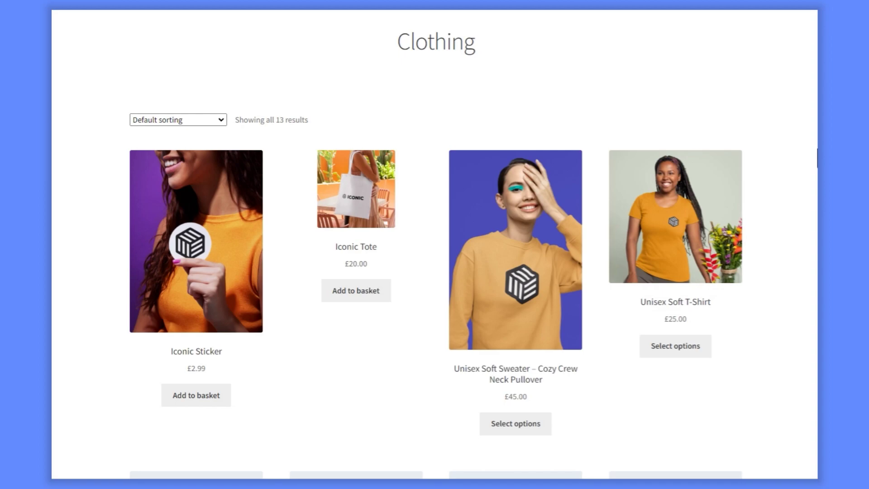
Scroll through the Clothing category's unevenly sized product images.
scroll(434, 244, down, 2)
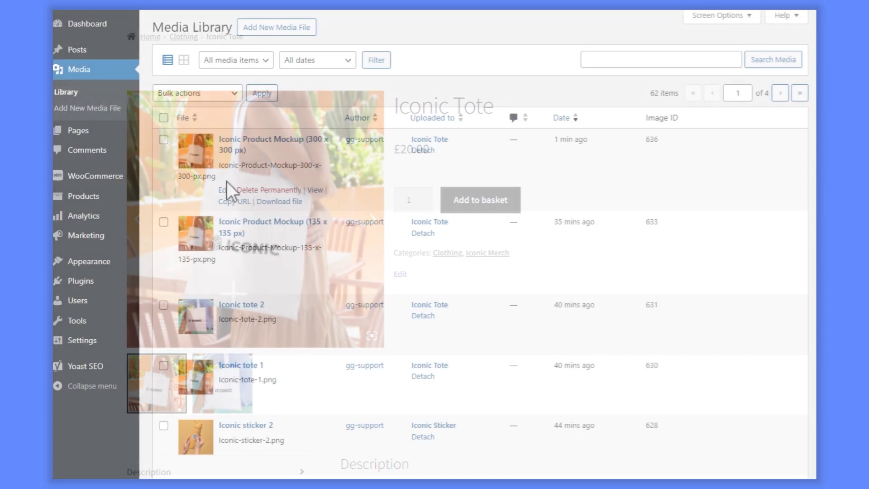
Compare the 300 × 300 mockup with the 1080 × 1080 Iconic tote 1 photo and set the photo as product image.
click(225, 190)
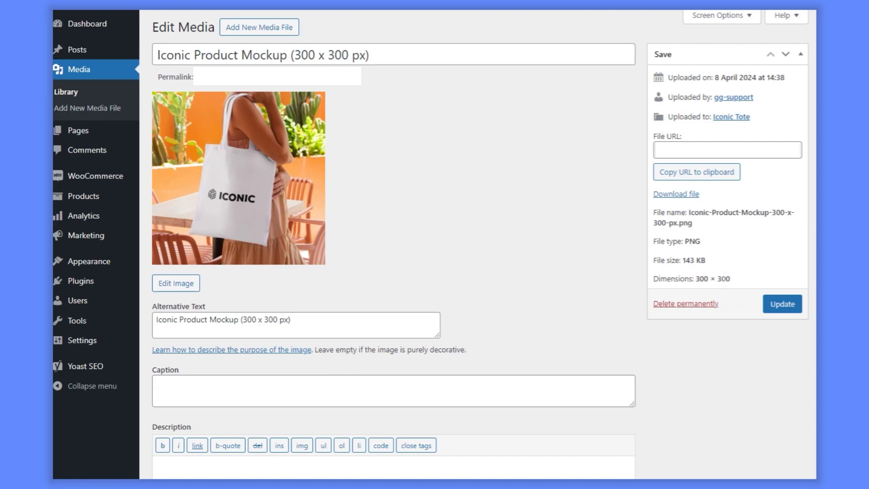
drag(730, 279, 666, 279)
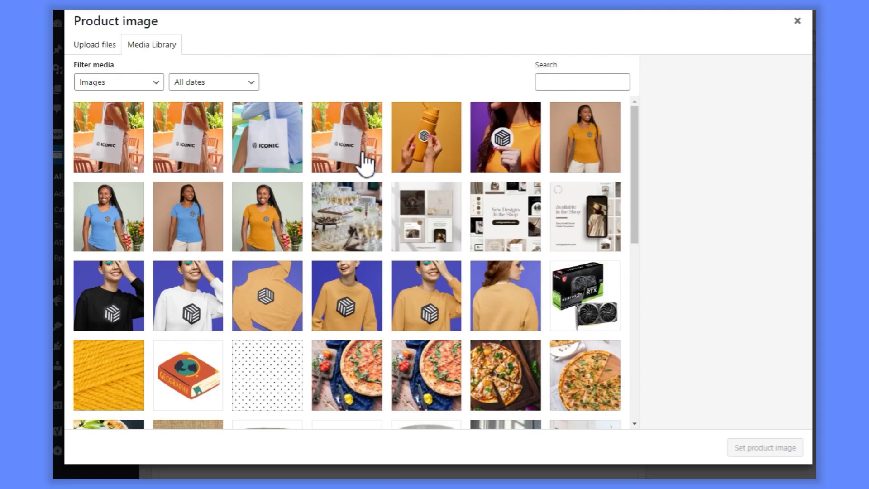
click(352, 160)
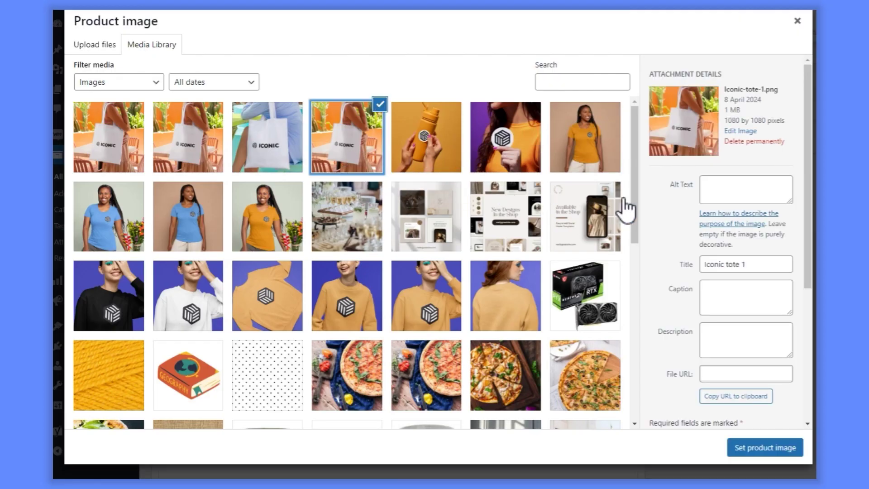
drag(785, 120, 724, 120)
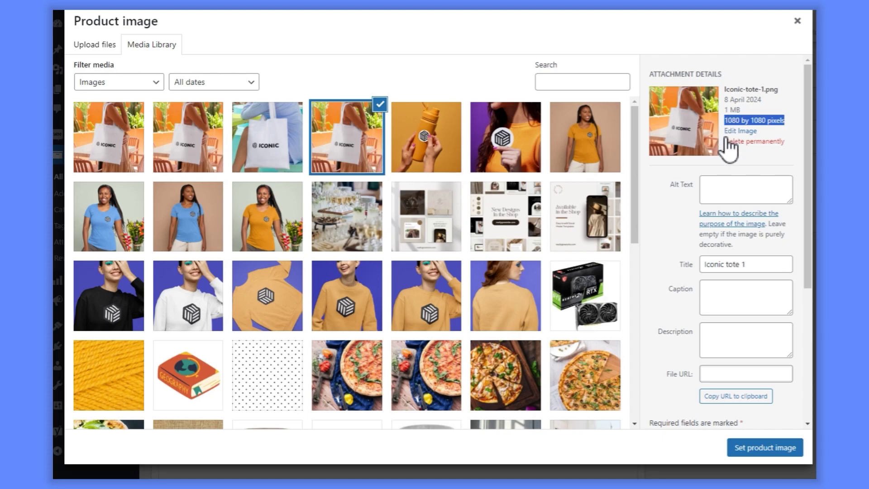
click(770, 455)
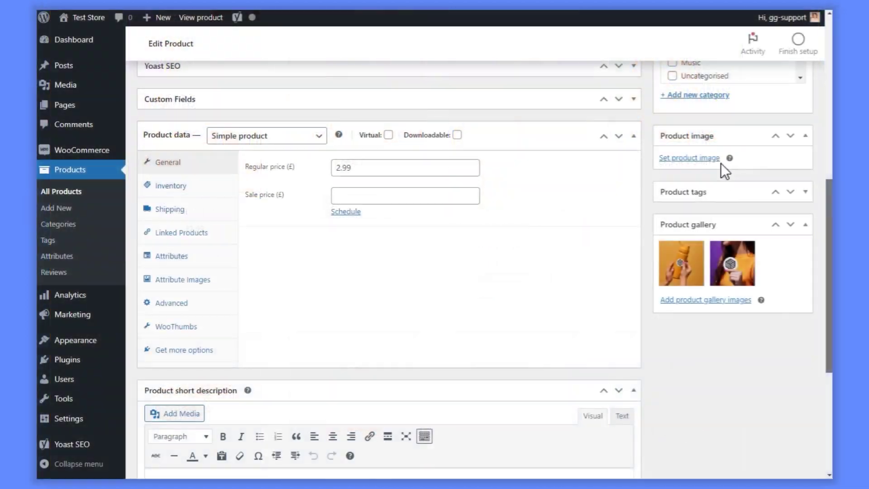
Check the sticker product's current image, sized 1080 by 1480.
click(718, 159)
click(92, 66)
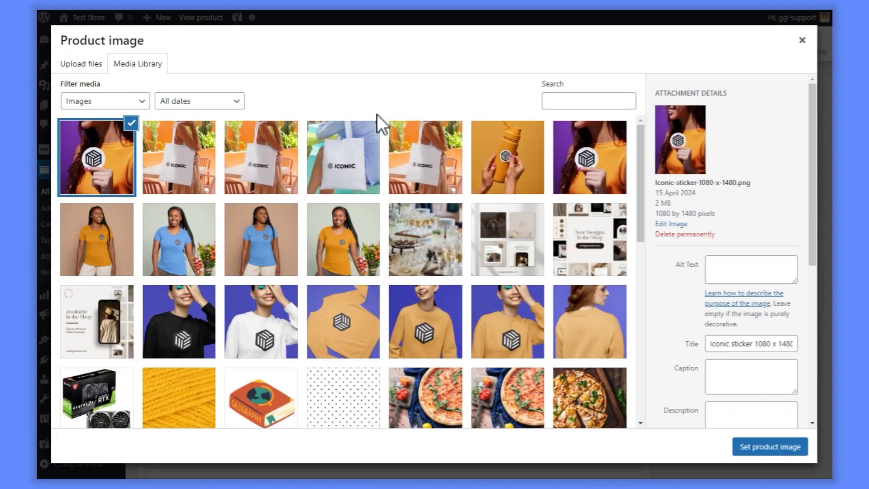
drag(718, 214, 654, 214)
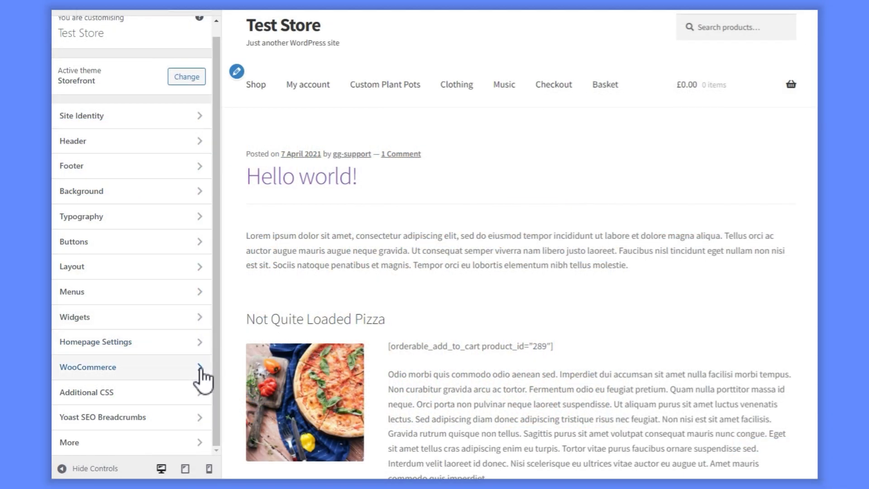
click(200, 368)
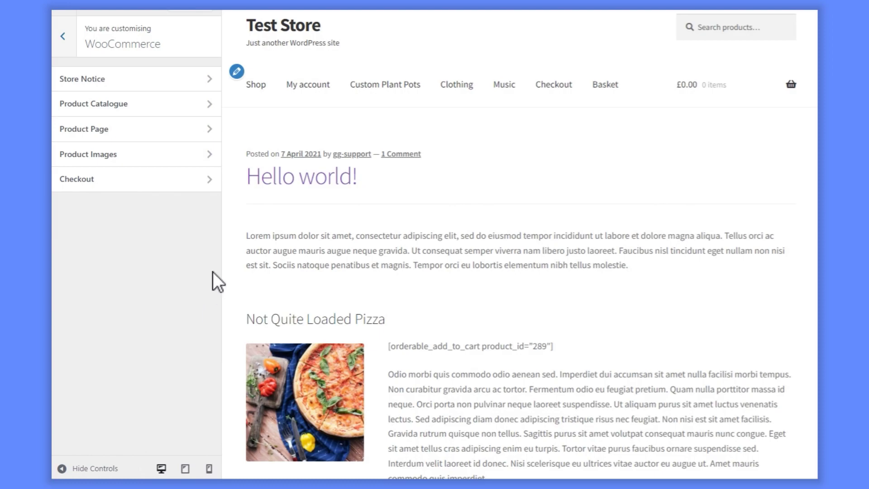
Show the WooCommerce Product Images settings with thumbnails cropped to a 1:1 square.
click(217, 158)
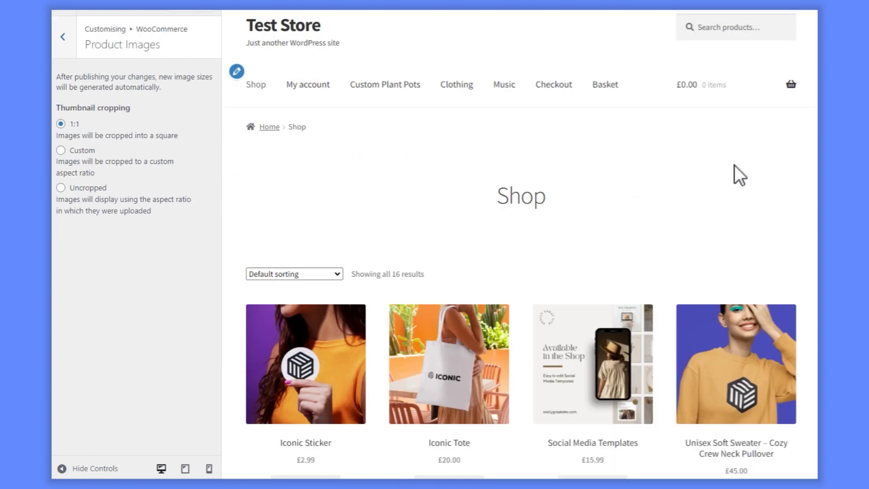
scroll(520, 272, down, 3)
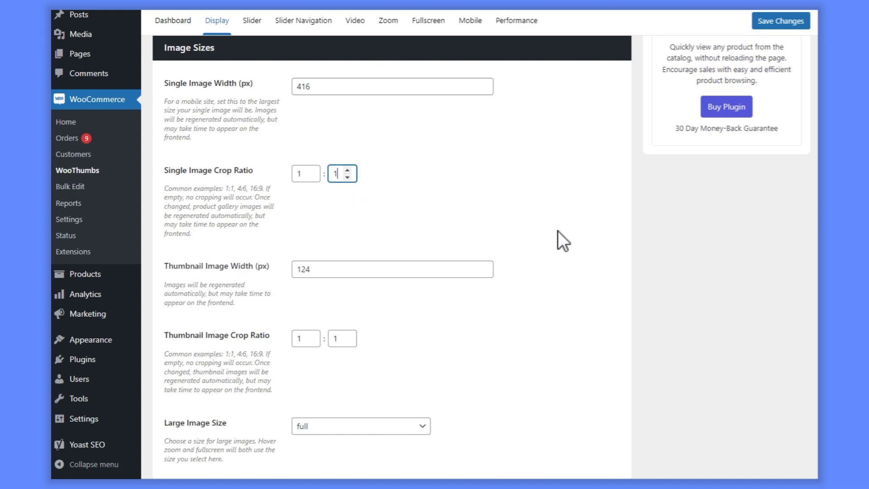
Show the sweater's front-view photo uncropped in the fullscreen lightbox.
scroll(481, 257, down, 2)
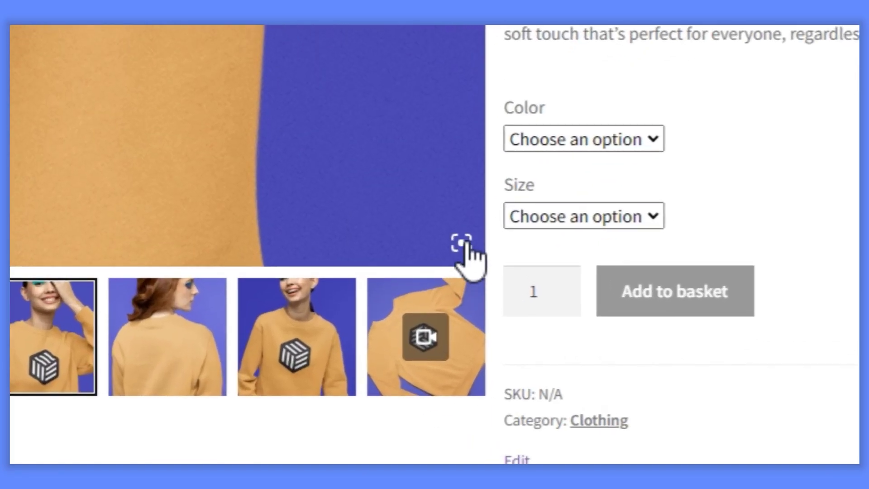
click(385, 301)
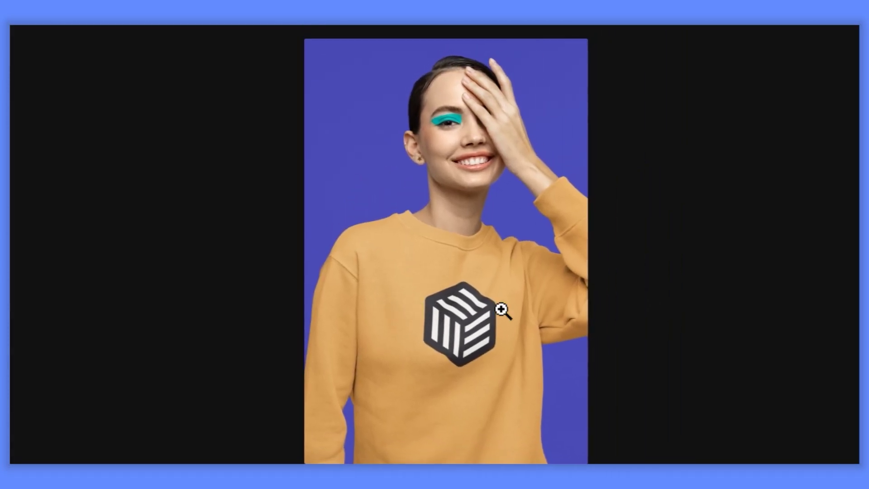